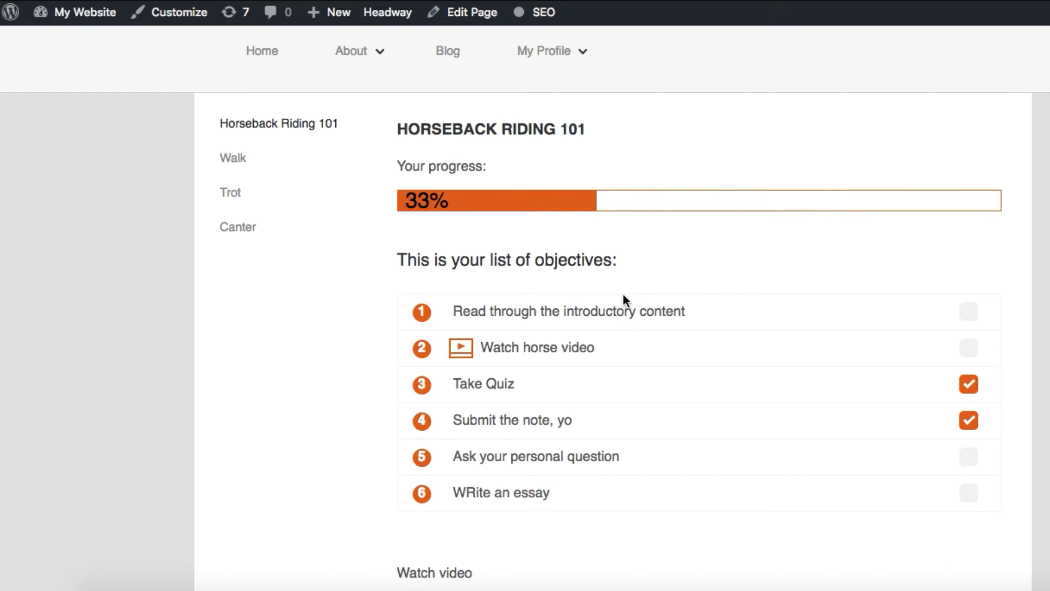
Open the Horseback Riding 101 page in the editor via Edit Page in the admin bar.
{"action": "left_click", "coordinate": [969, 312]}
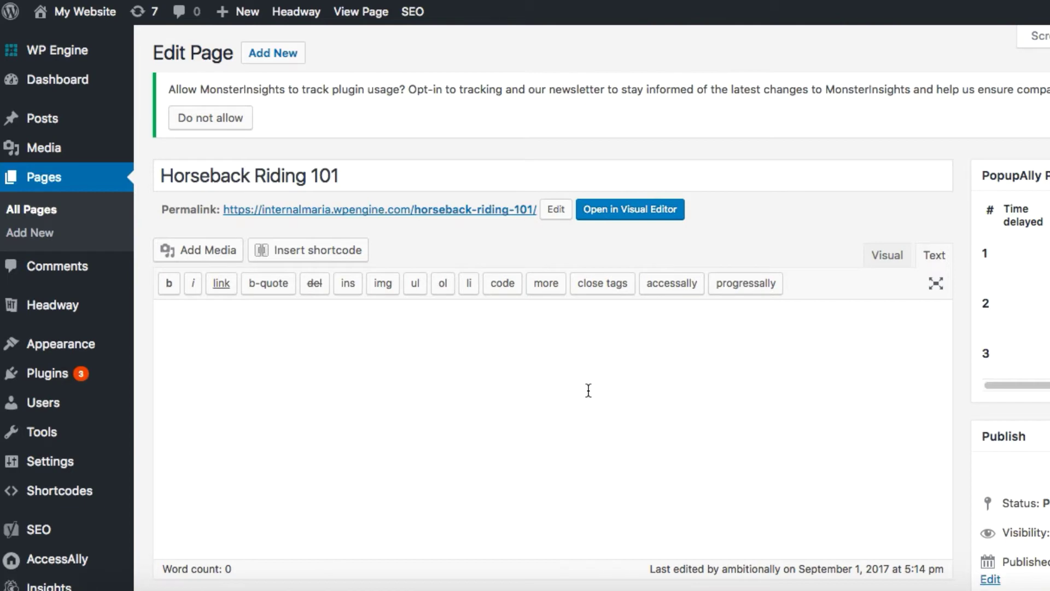
Scroll down to the ProgressAlly Page Settings panel below the editor.
{"action": "scroll", "coordinate": [589, 390], "scroll_direction": "down", "scroll_amount": 5}
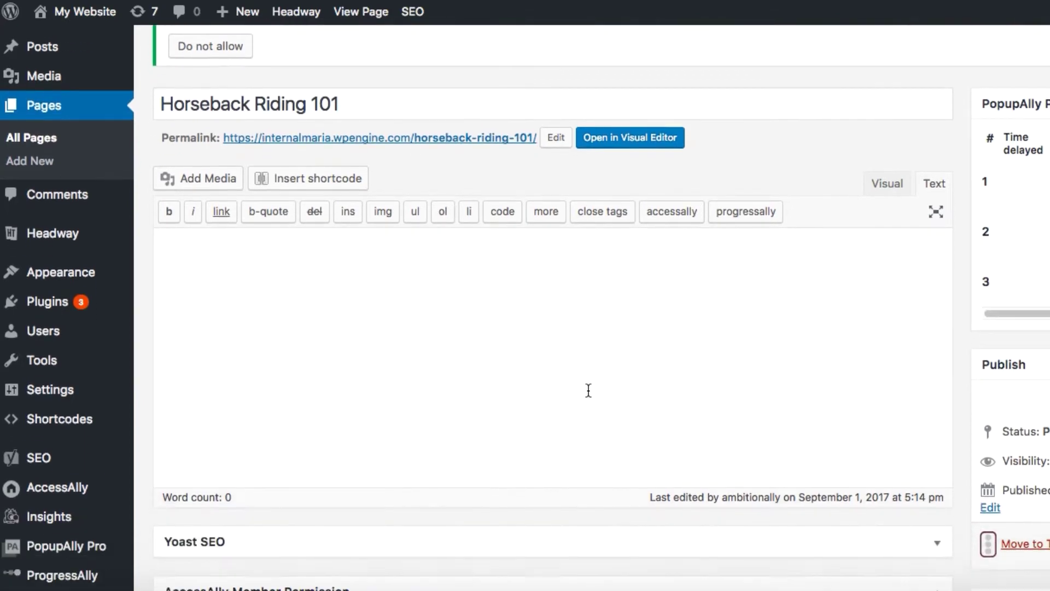
{"action": "scroll", "coordinate": [588, 390], "scroll_direction": "down", "scroll_amount": 12}
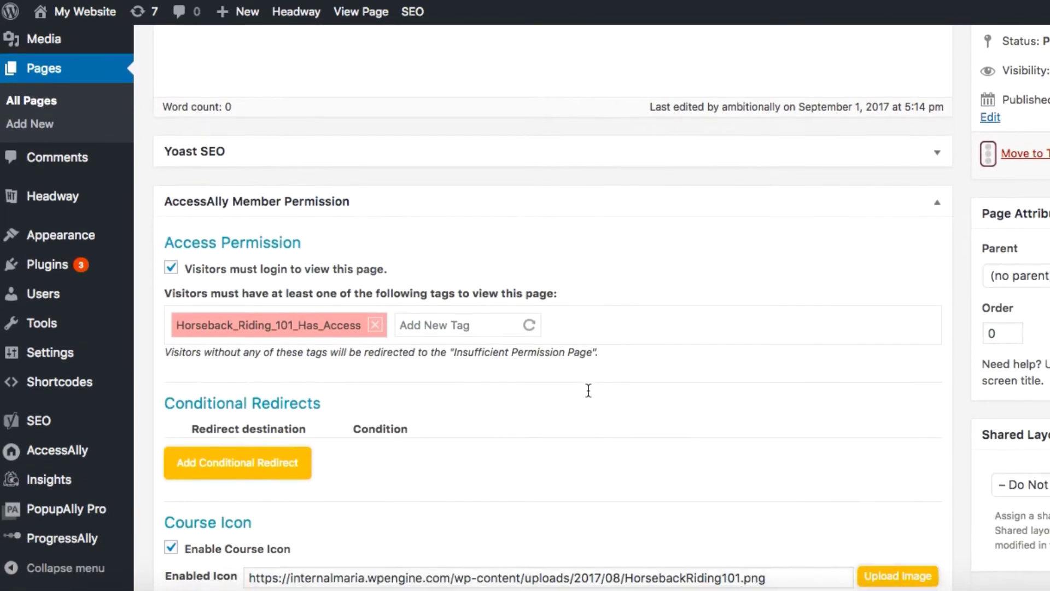
{"action": "scroll", "coordinate": [586, 386], "scroll_direction": "down", "scroll_amount": 8}
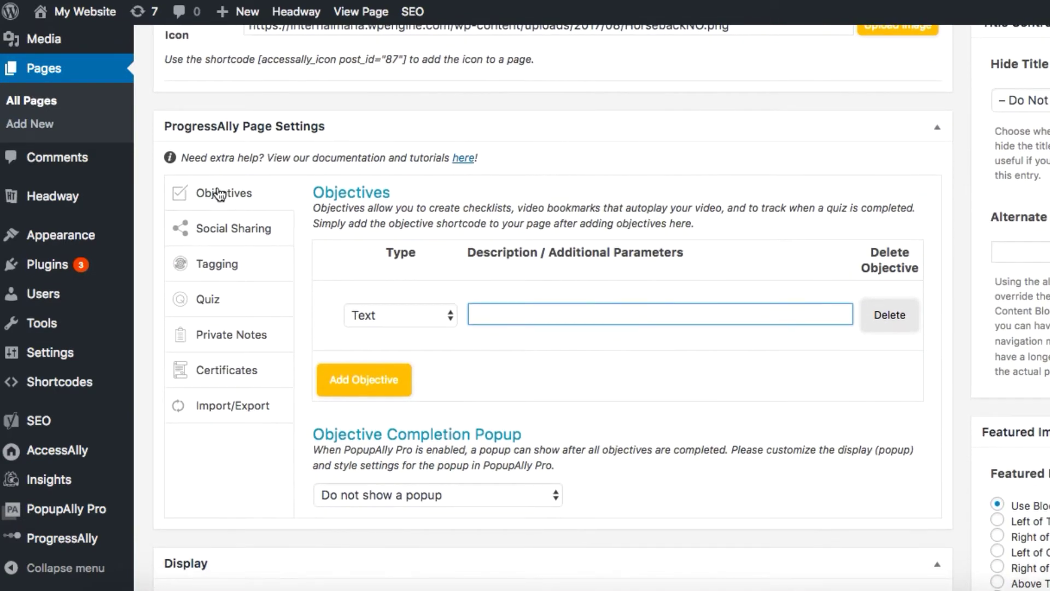
On the Objectives tab, enter 'Read the intro material' as the first objective's description.
{"action": "left_click", "coordinate": [222, 196]}
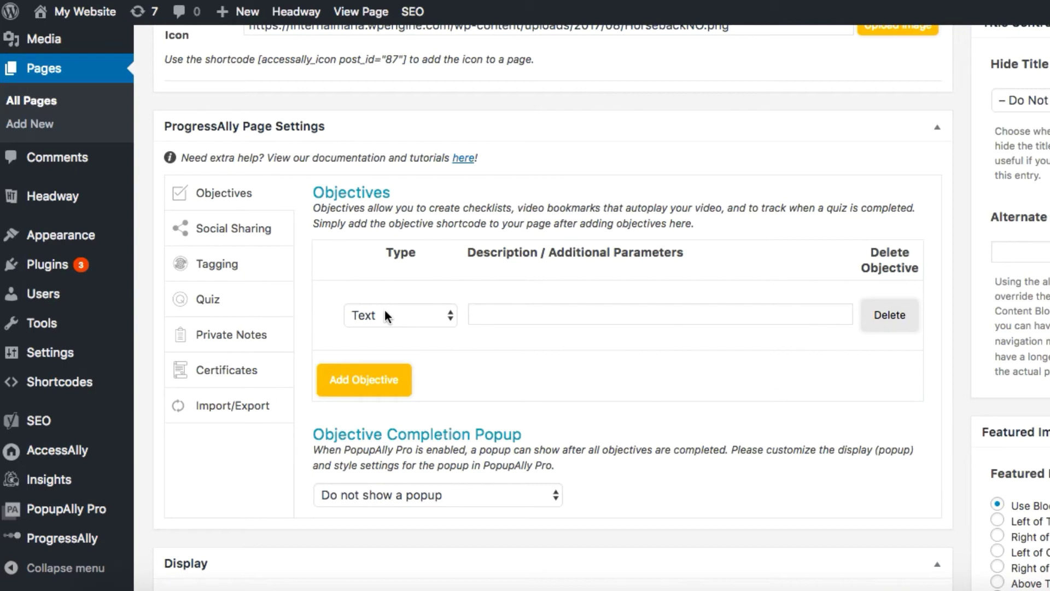
{"action": "left_click", "coordinate": [492, 309]}
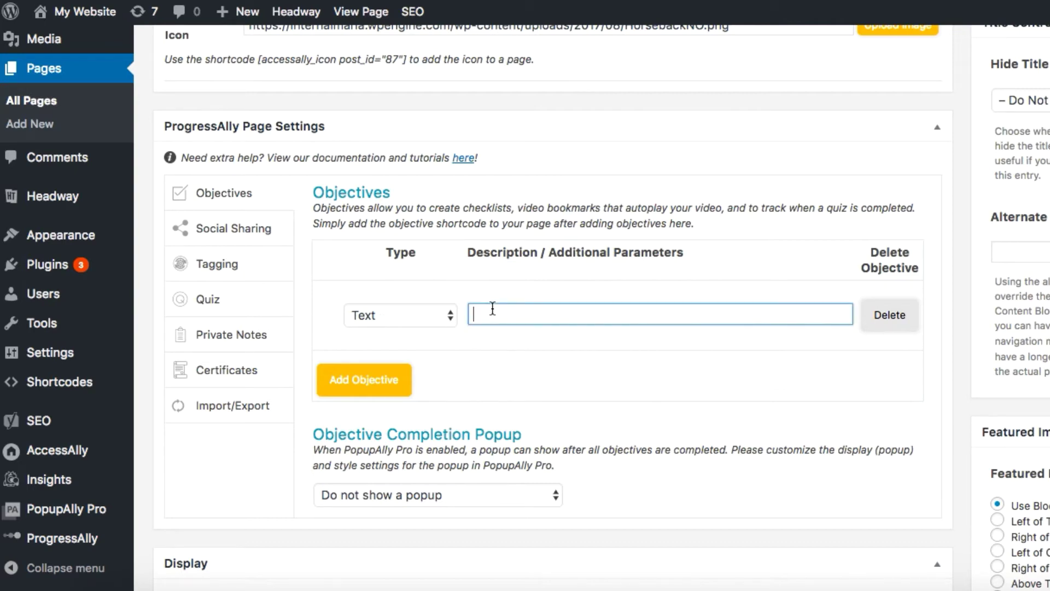
{"action": "type", "text": "Read the int"}
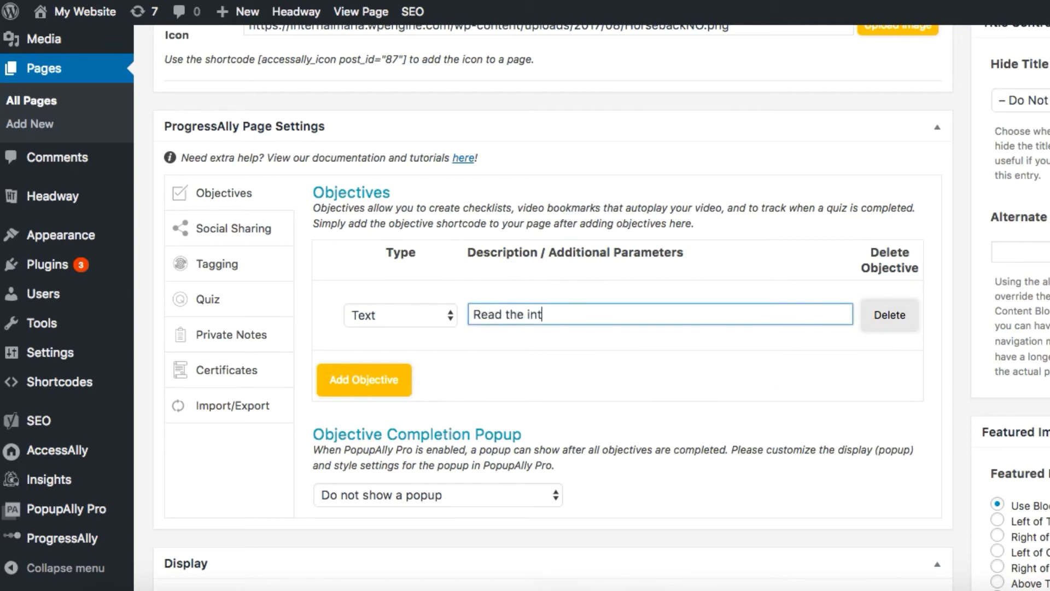
{"action": "type", "text": "ro material"}
Add a second Text objective described 'Read this objective and mark complete'.
{"action": "left_click", "coordinate": [386, 394]}
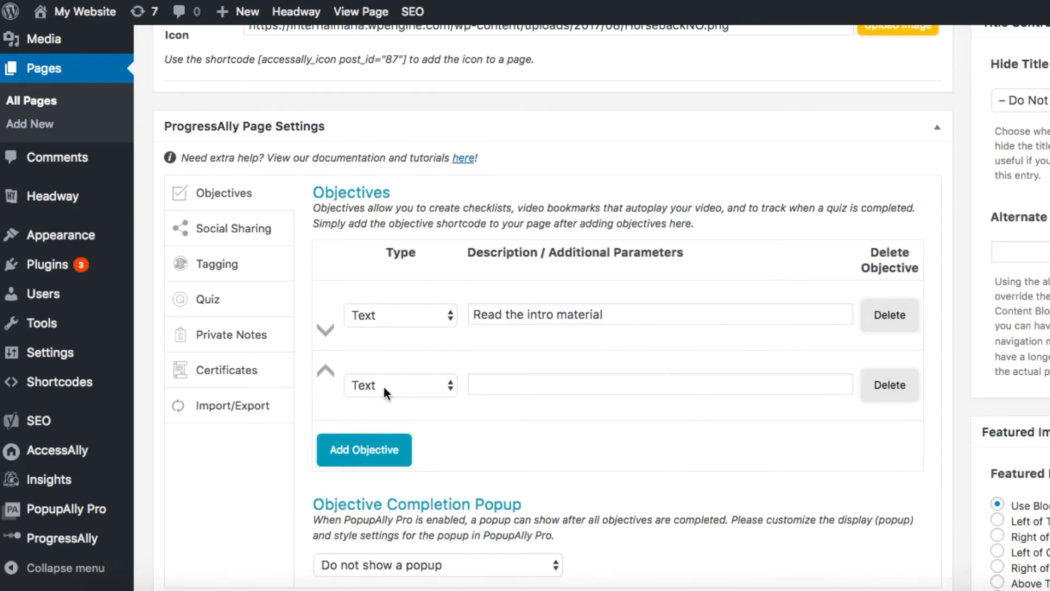
{"action": "left_click", "coordinate": [383, 385]}
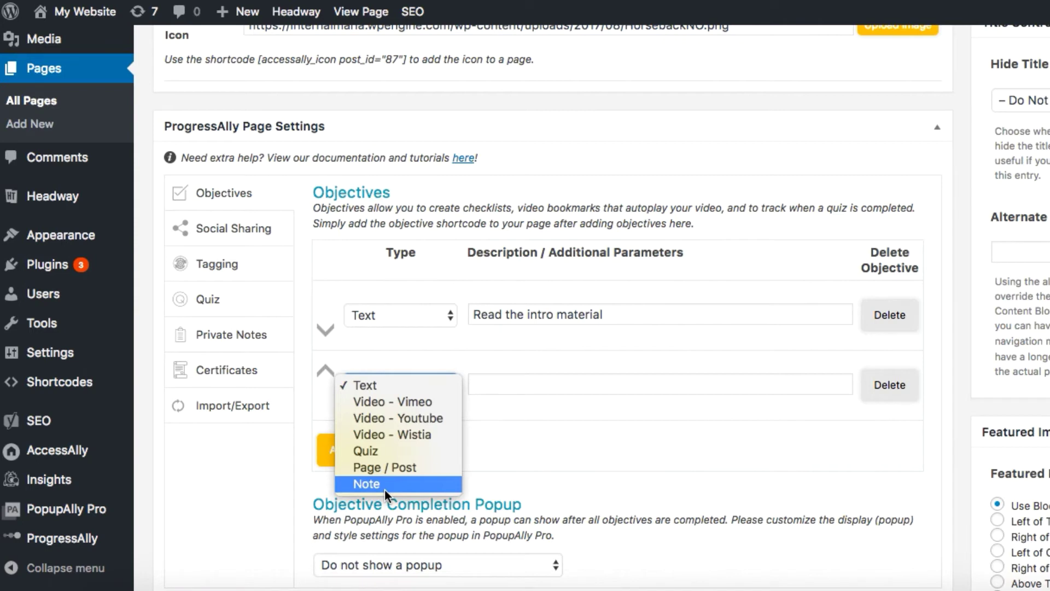
{"action": "left_click", "coordinate": [400, 382]}
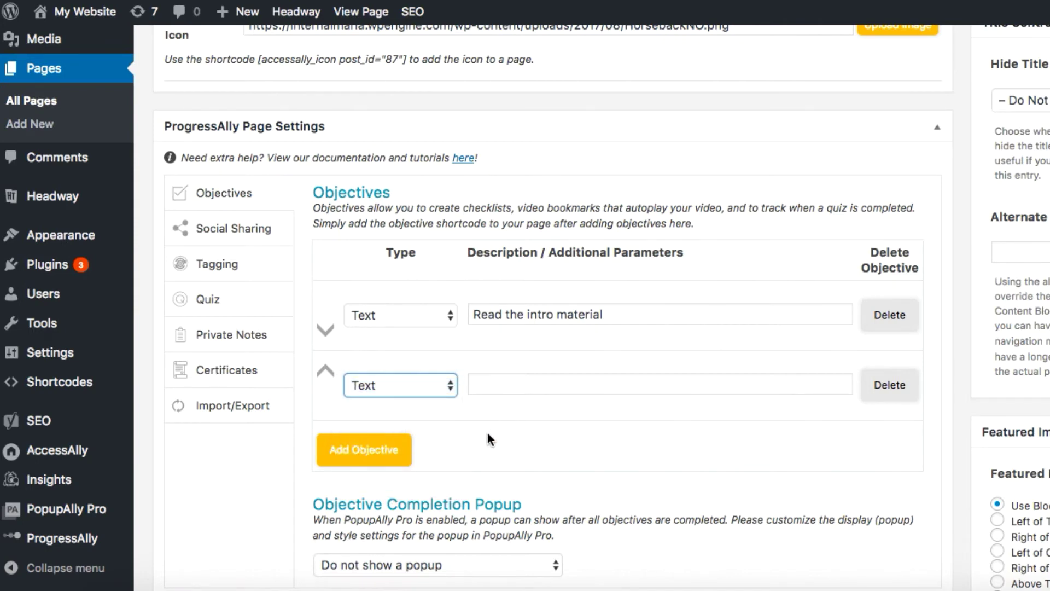
{"action": "left_click", "coordinate": [518, 384]}
{"action": "type", "text": "Te"}
{"action": "key", "text": "BackSpace"}
{"action": "key", "text": "BackSpace"}
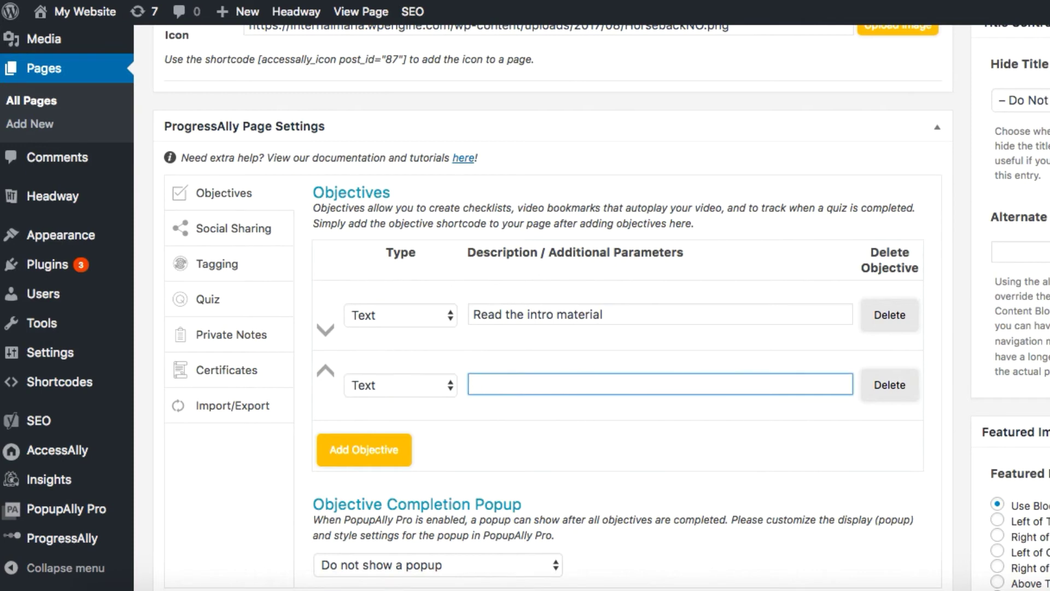
{"action": "type", "text": "Read"}
{"action": "type", "text": "this objective and mark complete"}
Add a third objective described 'Mark this objective complete'.
{"action": "left_click", "coordinate": [364, 449]}
{"action": "type", "text": "Mark this objective complete"}
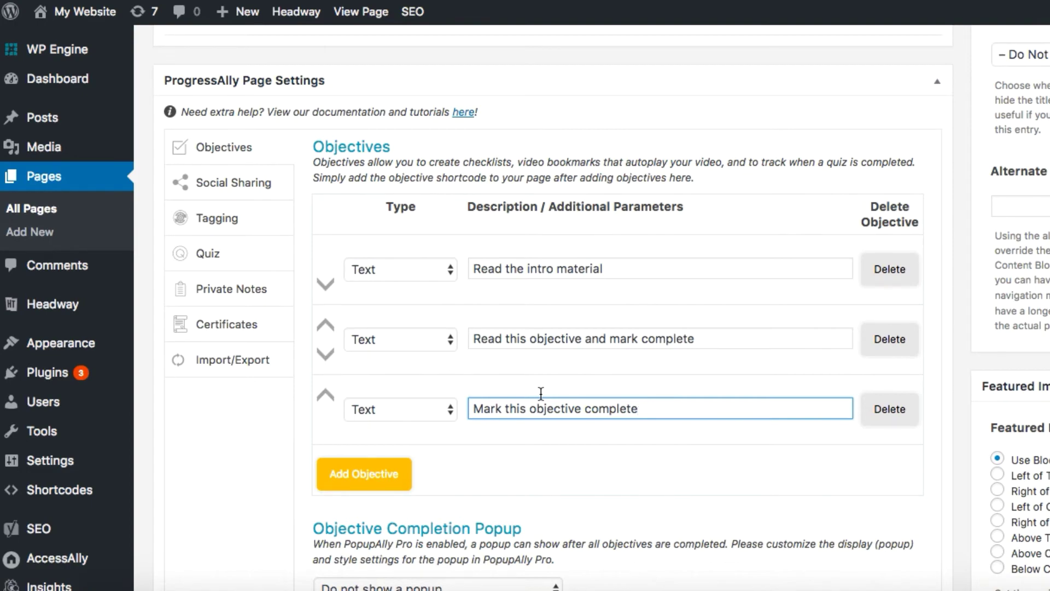
{"action": "scroll", "coordinate": [541, 394], "scroll_direction": "up", "scroll_amount": 20}
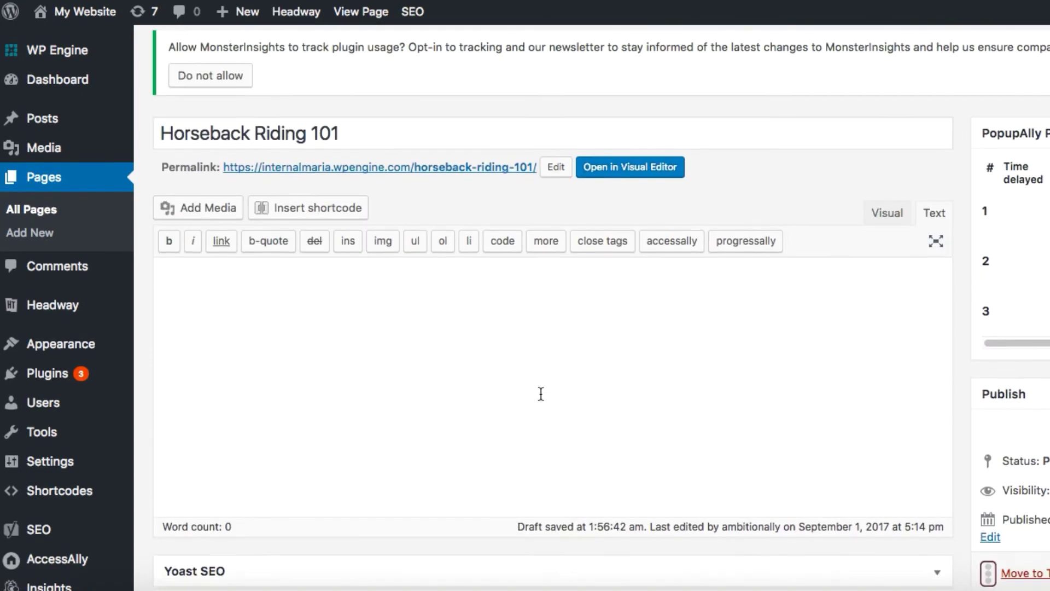
Insert the Objective List [progressally_objectives] shortcode into the empty page content.
{"action": "scroll", "coordinate": [541, 393], "scroll_direction": "up", "scroll_amount": 2}
{"action": "left_click", "coordinate": [535, 302]}
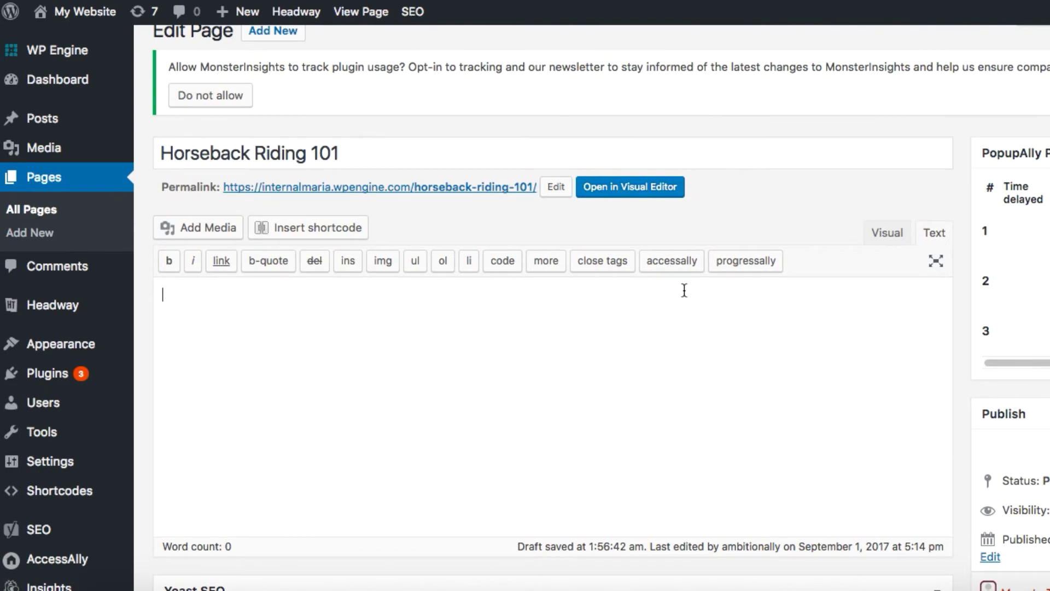
{"action": "left_click", "coordinate": [737, 271]}
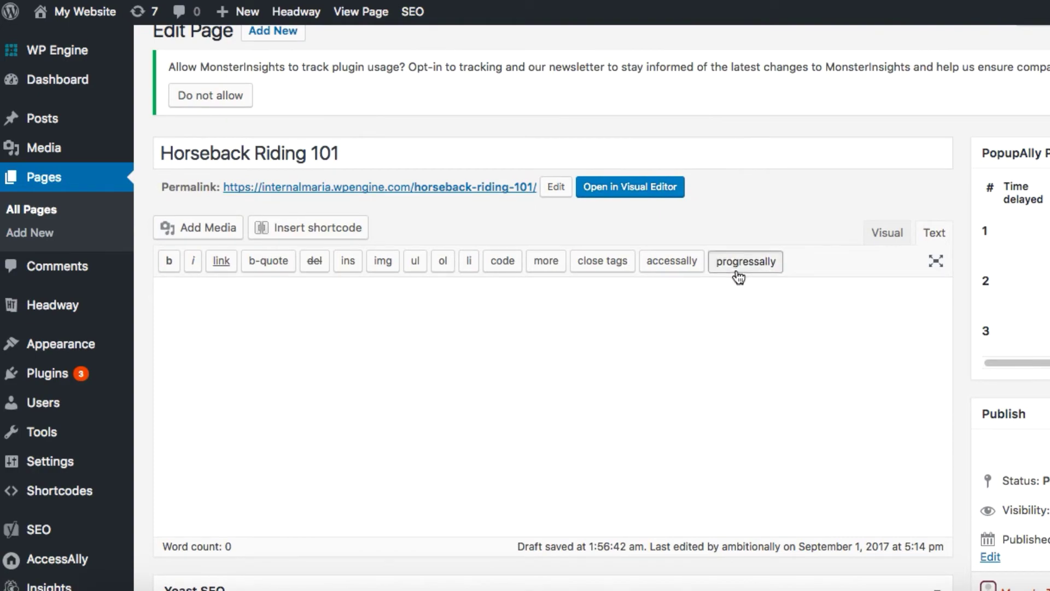
{"action": "left_click", "coordinate": [597, 246]}
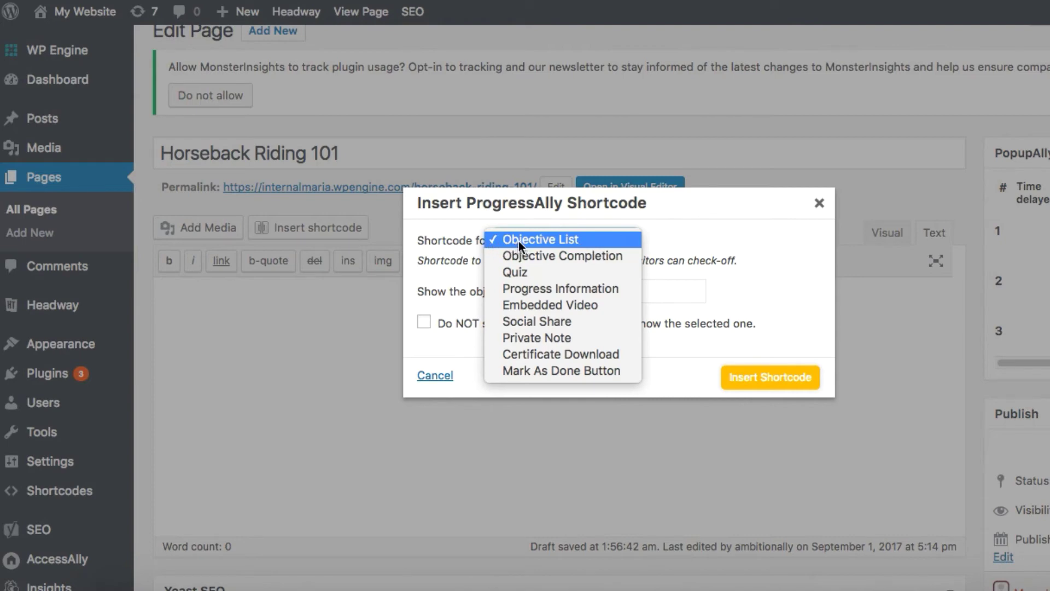
{"action": "left_click", "coordinate": [519, 241]}
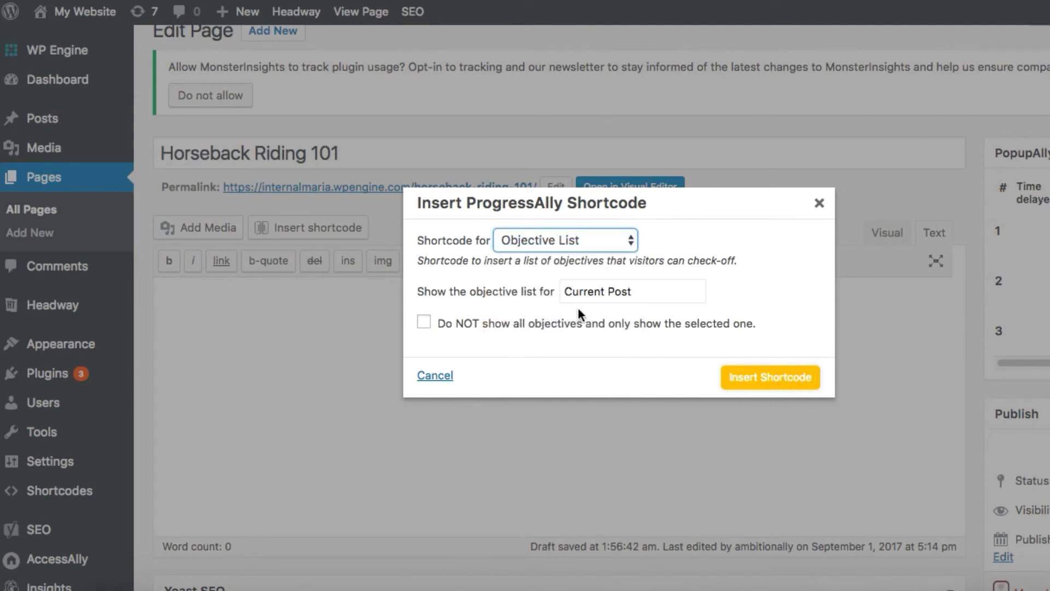
{"action": "left_click", "coordinate": [767, 377]}
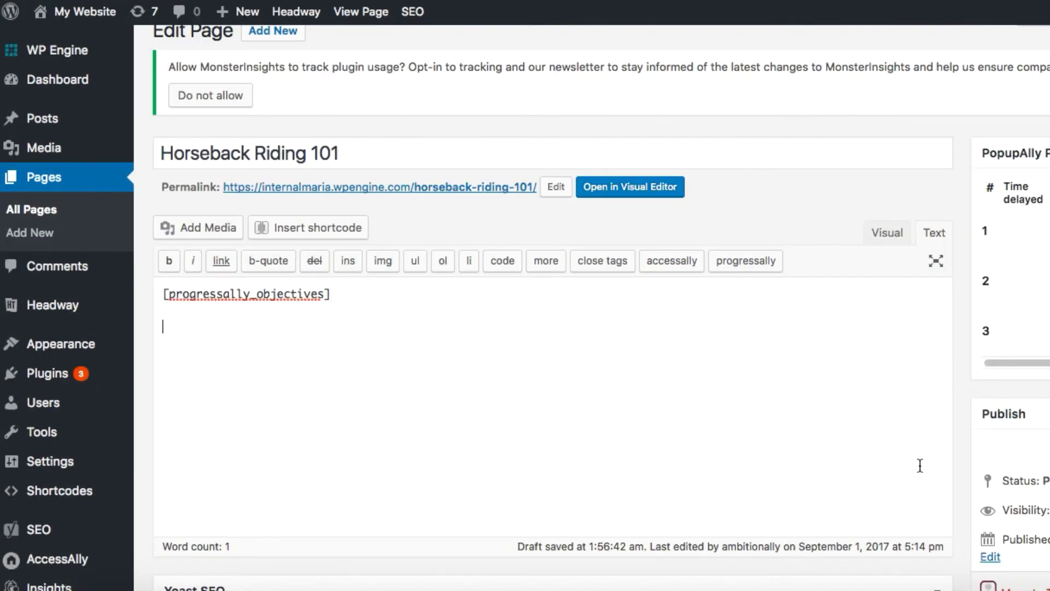
{"action": "scroll", "coordinate": [920, 465], "scroll_direction": "down", "scroll_amount": 3}
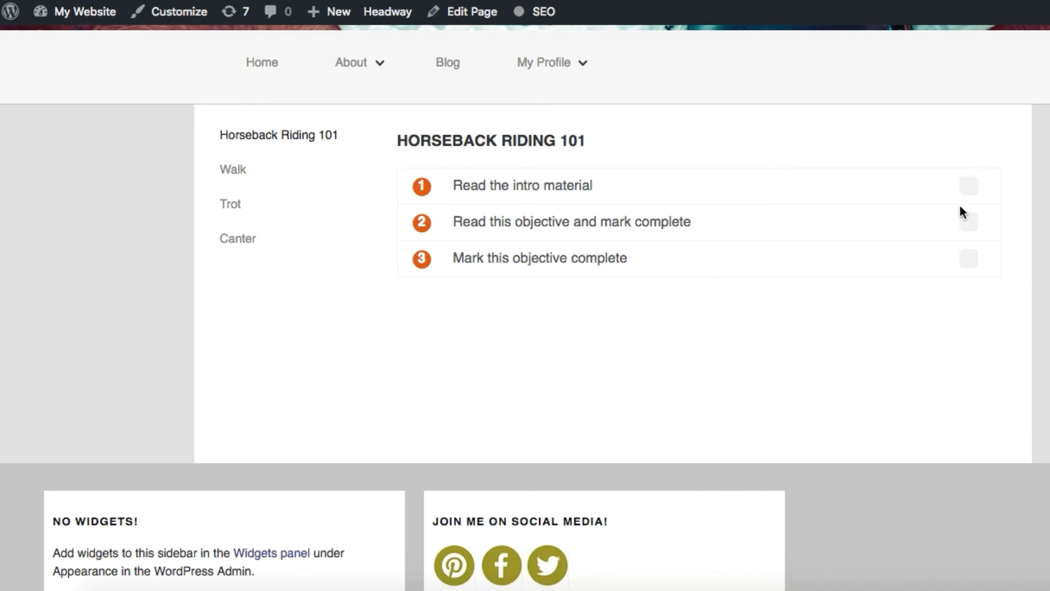
Tick all three objective checkboxes on the live page, then untick them all again.
{"action": "left_click", "coordinate": [974, 189]}
{"action": "left_click", "coordinate": [973, 225]}
{"action": "left_click", "coordinate": [974, 260]}
{"action": "left_click", "coordinate": [973, 261]}
{"action": "left_click", "coordinate": [971, 224]}
{"action": "left_click", "coordinate": [973, 191]}
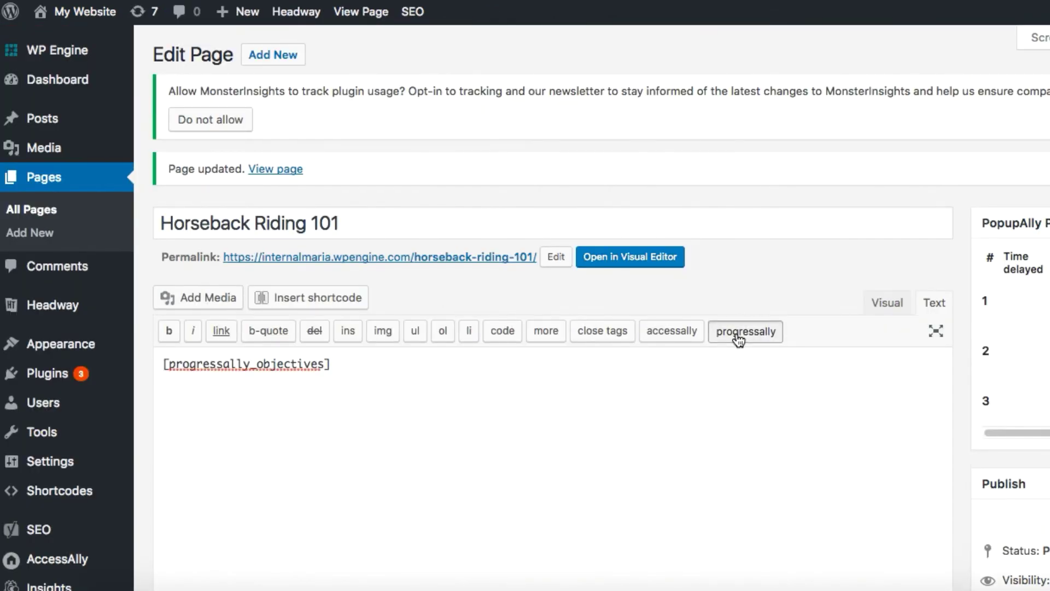
Insert a Progress Information shortcode showing a progress pie chart with diameter 300.
{"action": "left_click", "coordinate": [738, 339]}
{"action": "left_click", "coordinate": [569, 237]}
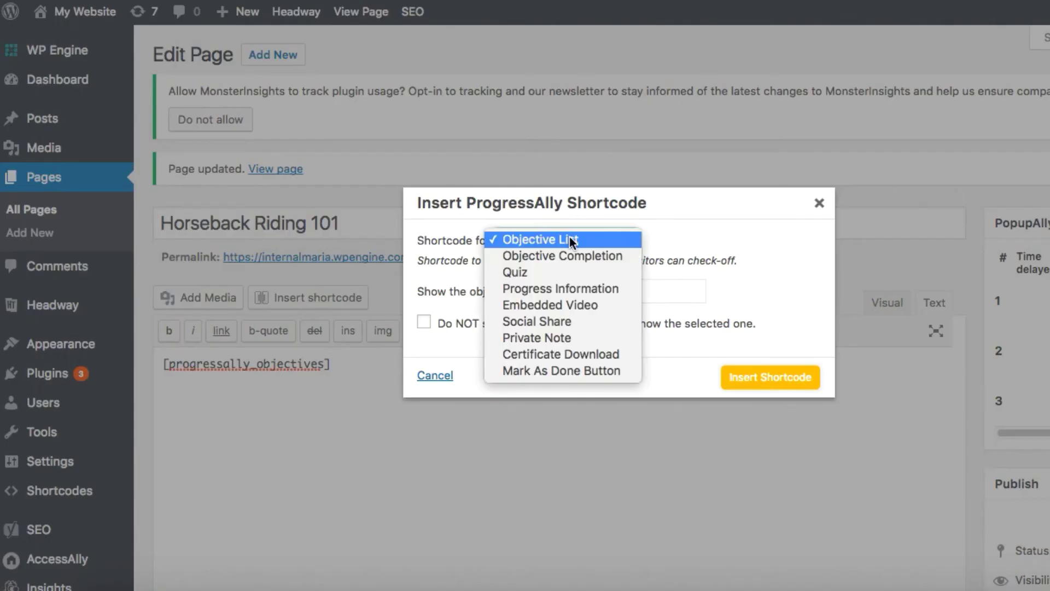
{"action": "left_click", "coordinate": [564, 288]}
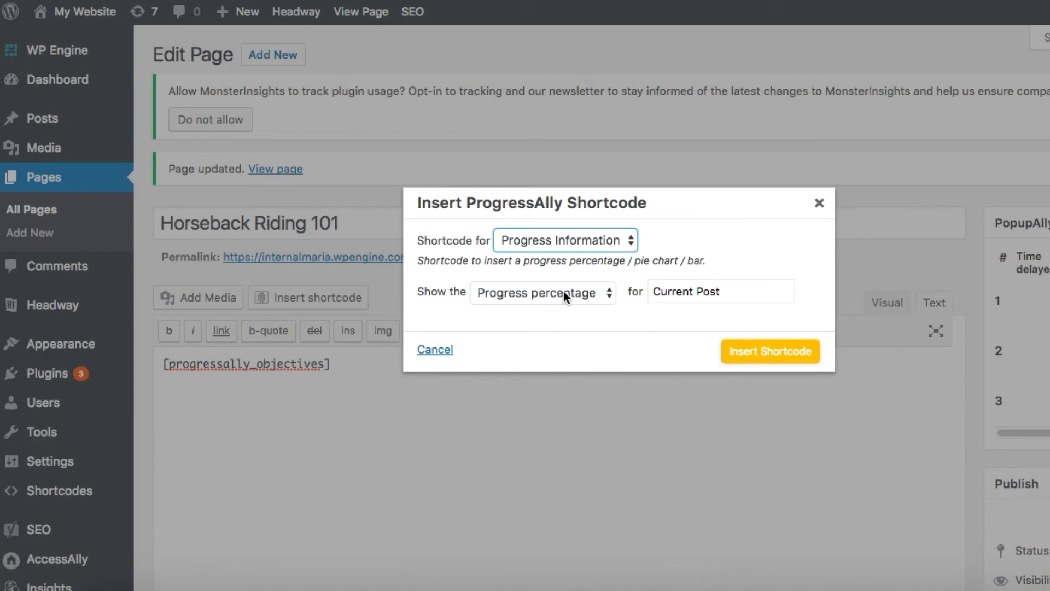
{"action": "left_click", "coordinate": [564, 291]}
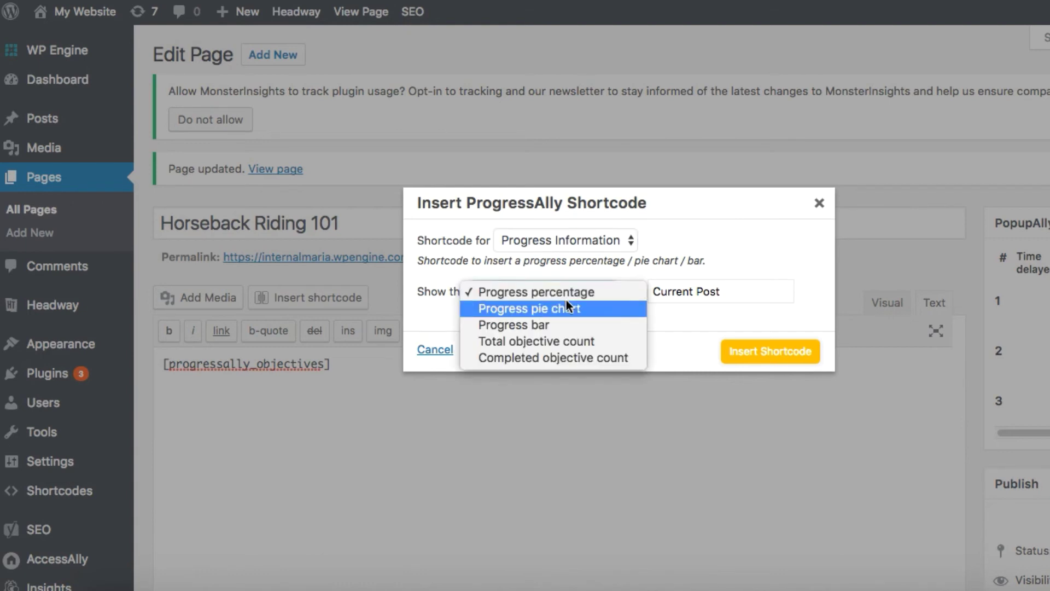
{"action": "left_click", "coordinate": [605, 311]}
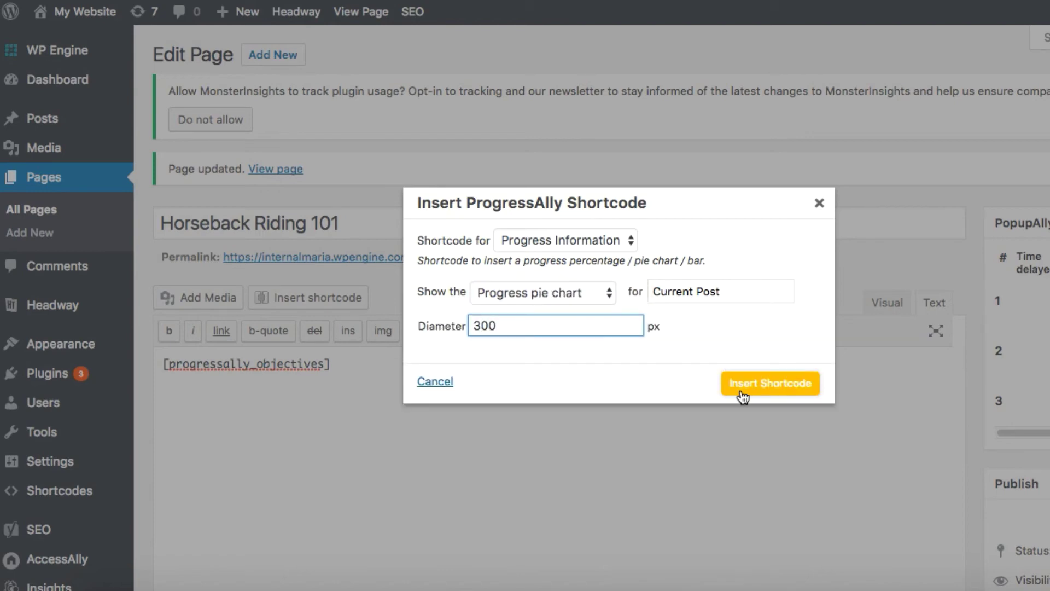
{"action": "left_click", "coordinate": [742, 395]}
{"action": "scroll", "coordinate": [756, 397], "scroll_direction": "down", "scroll_amount": 3}
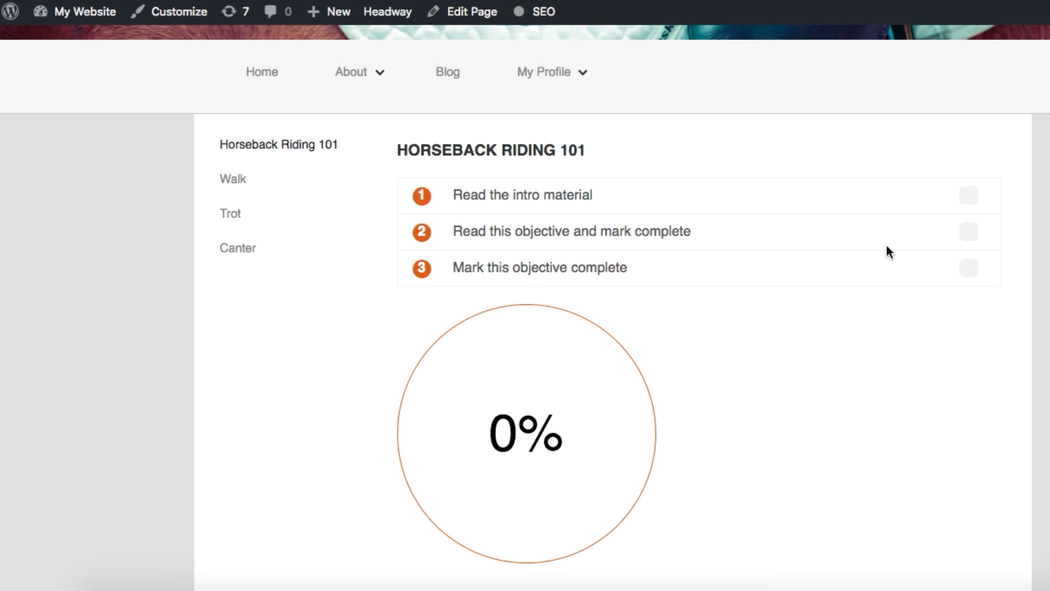
Tick all three objectives, then untick the third so the pie reads 67%.
{"action": "left_click", "coordinate": [970, 198]}
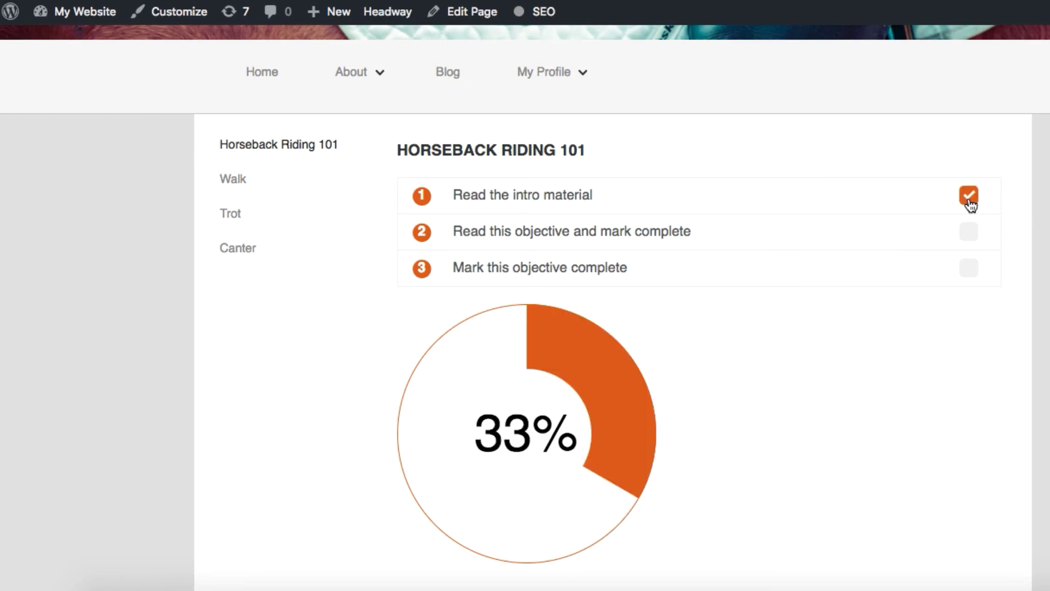
{"action": "left_click", "coordinate": [965, 241]}
{"action": "left_click", "coordinate": [969, 270]}
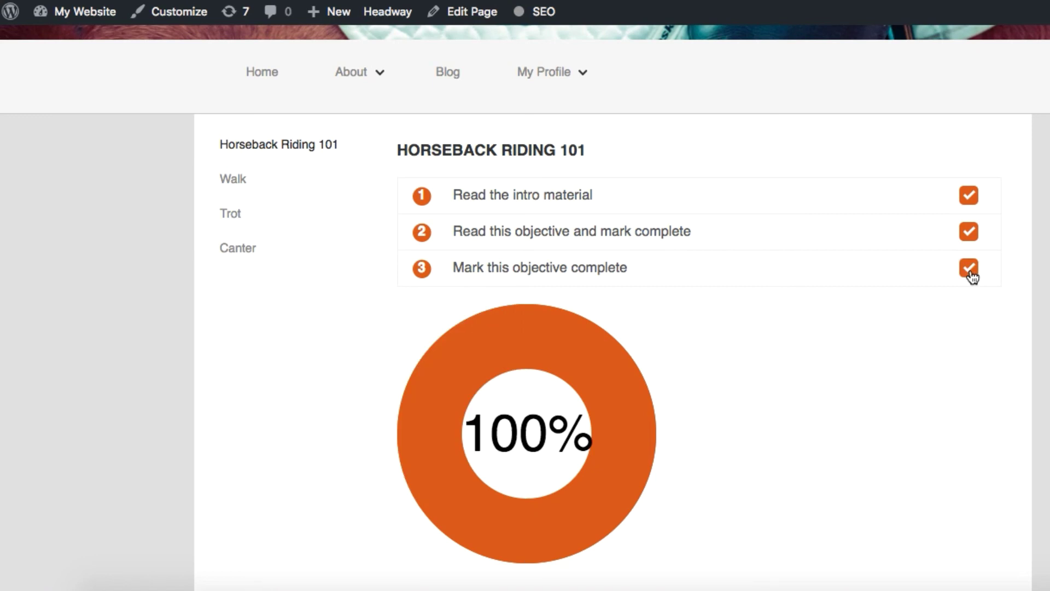
{"action": "left_click", "coordinate": [970, 271]}
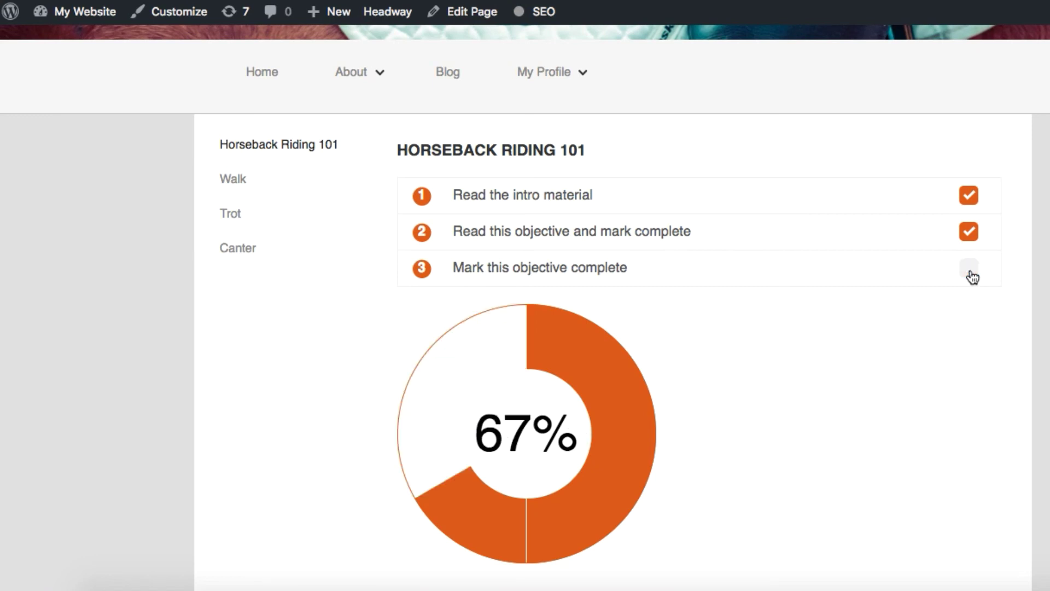